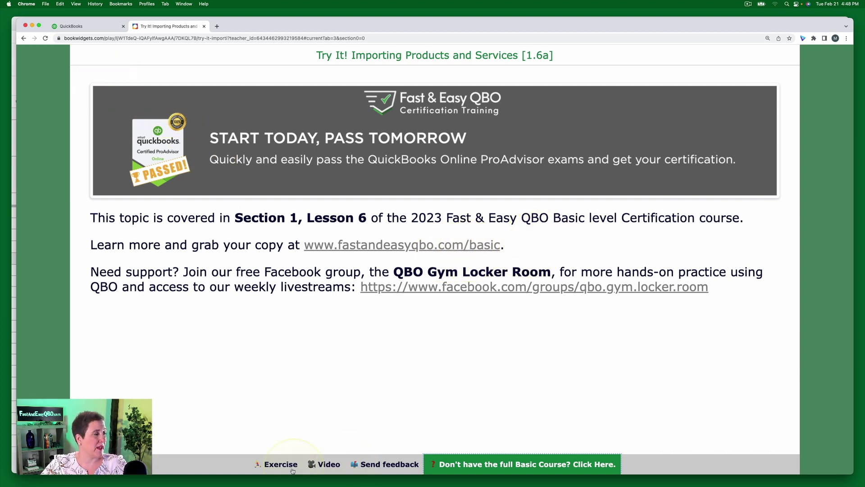
- Open the exercise, check the sample company in QuickBooks, and read the exercise's Scenario and Step 1
{"action": "left_click", "coordinate": [278, 464]}
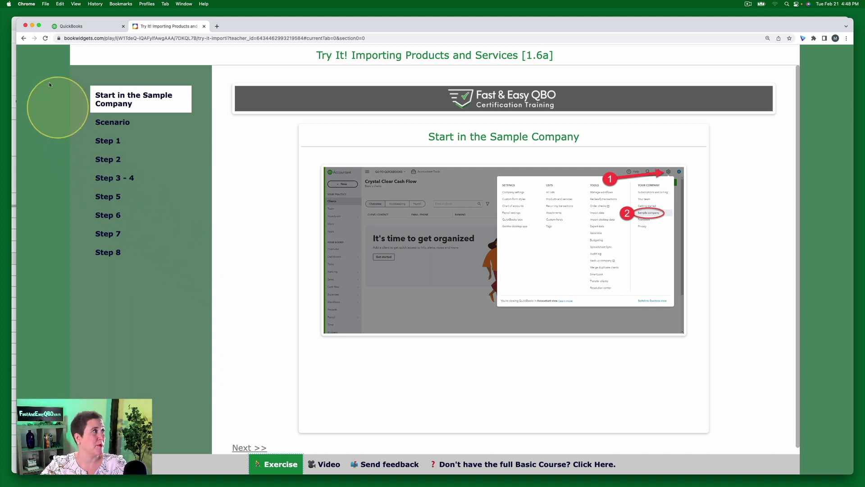
{"action": "left_click", "coordinate": [83, 29]}
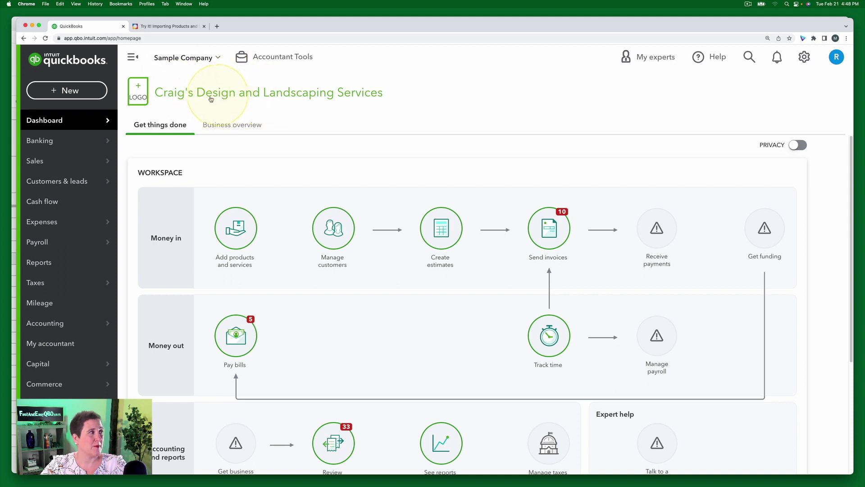
{"action": "left_click", "coordinate": [184, 26]}
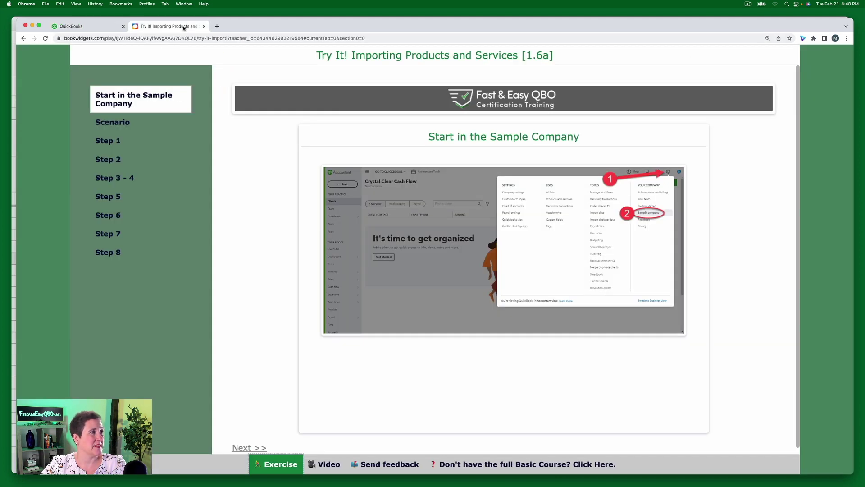
{"action": "left_click", "coordinate": [131, 126]}
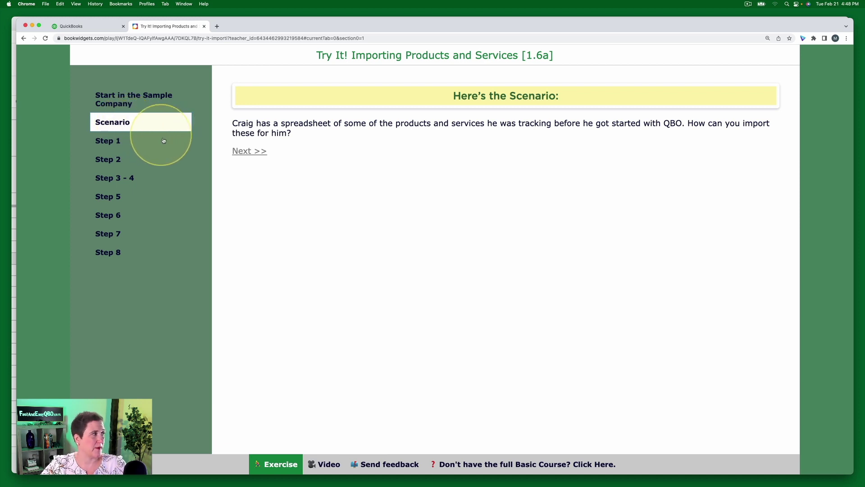
{"action": "left_click", "coordinate": [112, 145]}
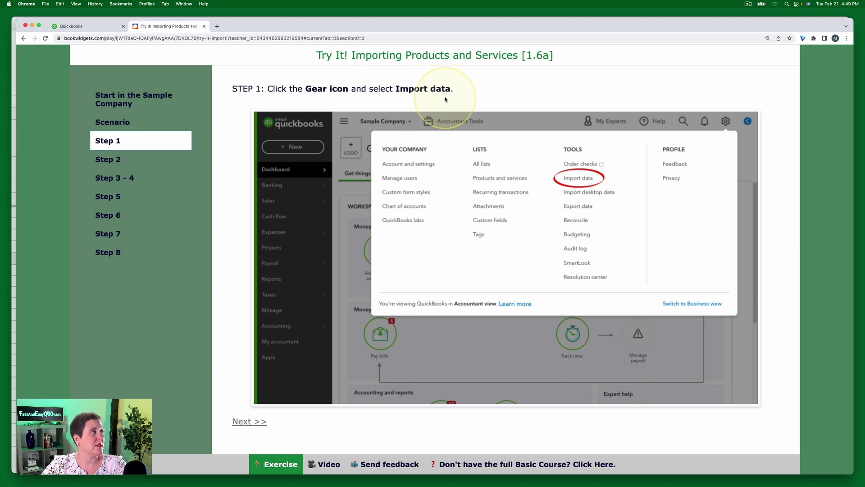
- Switch to QuickBooks and open the Import Data page
{"action": "left_click", "coordinate": [91, 26]}
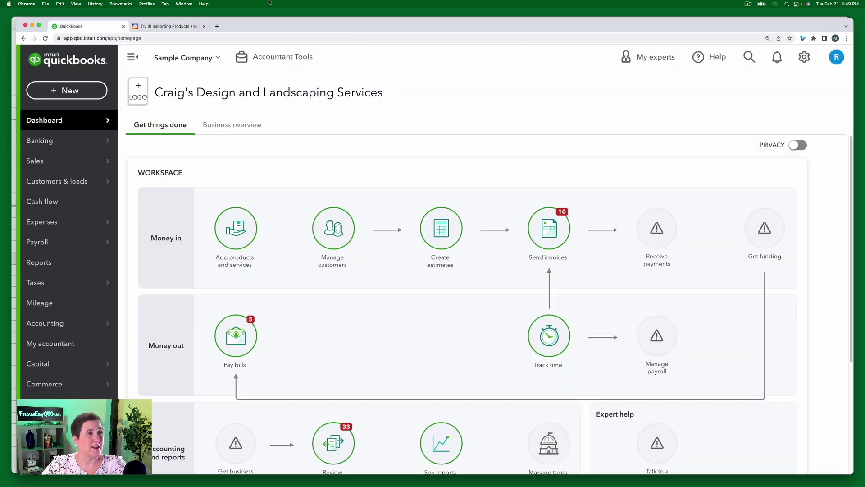
{"action": "left_click", "coordinate": [801, 58]}
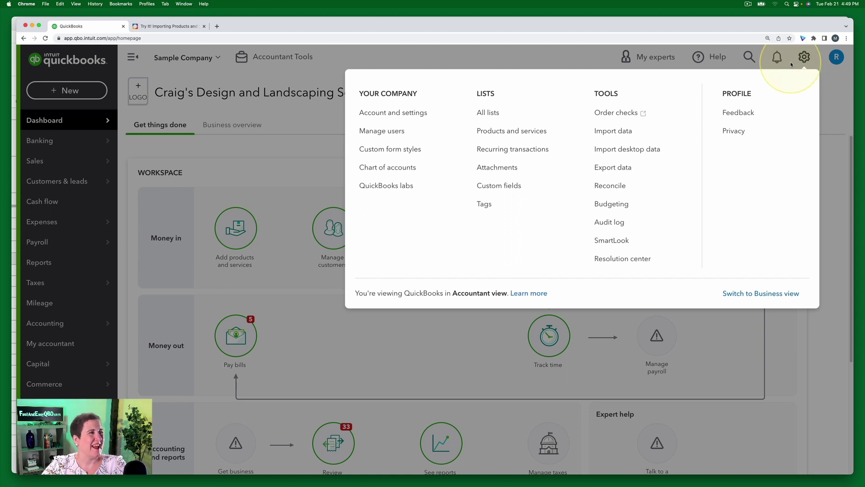
{"action": "left_click", "coordinate": [620, 132]}
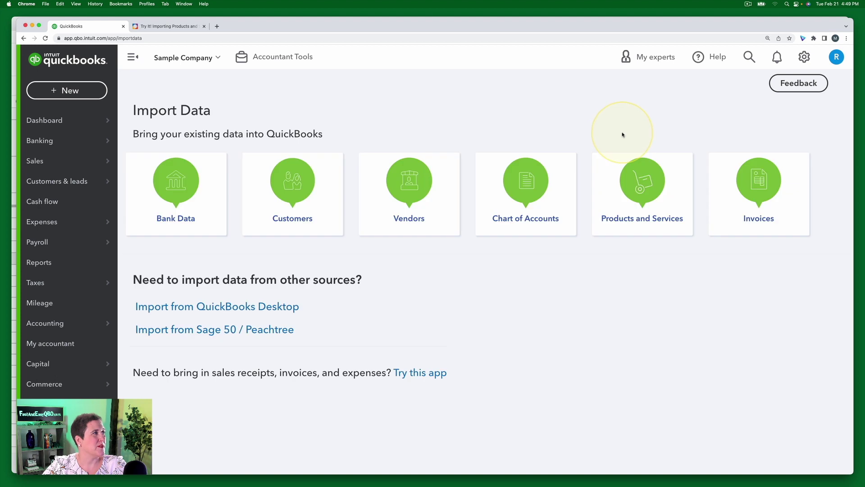
- Read Step 2 of the exercise and start the Products and Services import in QuickBooks
{"action": "left_click", "coordinate": [177, 27]}
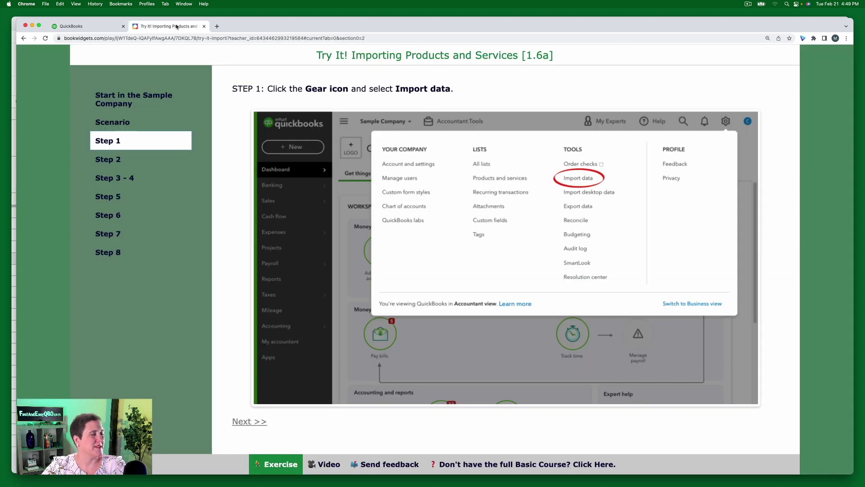
{"action": "left_click", "coordinate": [102, 160]}
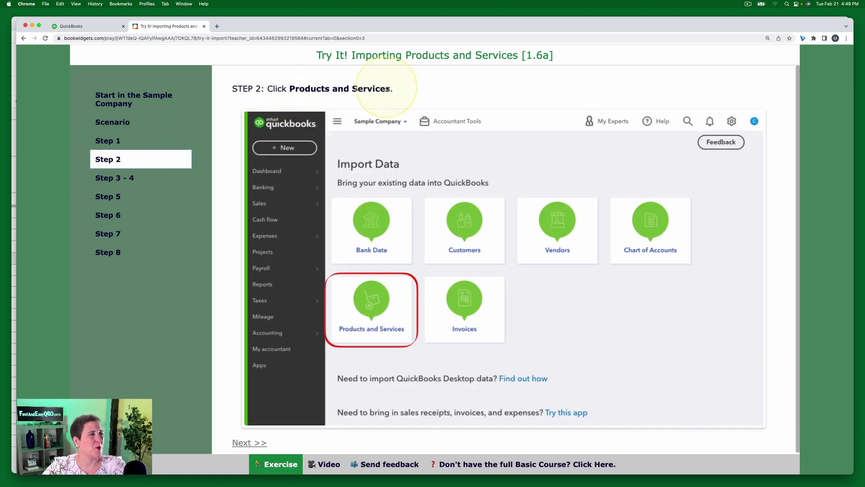
{"action": "left_click", "coordinate": [89, 28]}
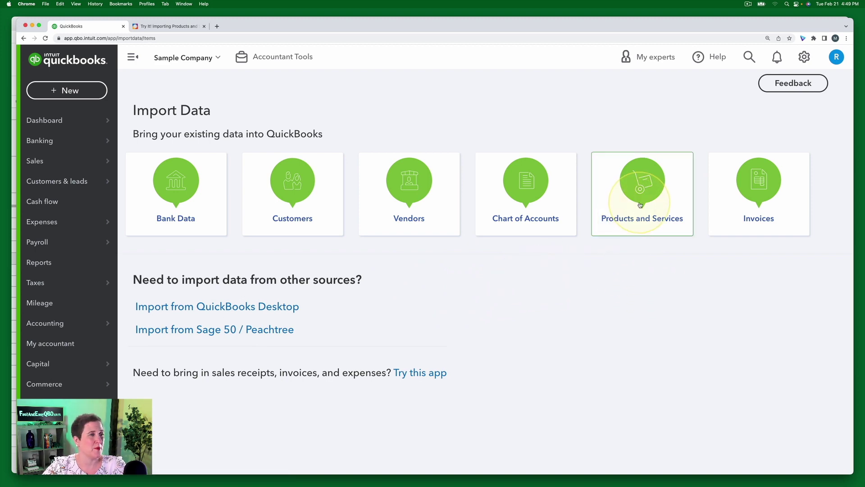
{"action": "left_click", "coordinate": [639, 200]}
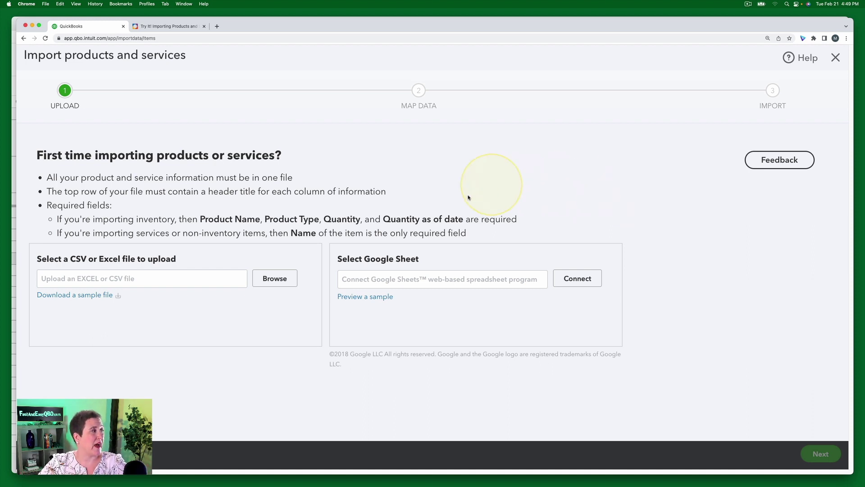
- Download the sample file for importing products and services, and read Steps 3 - 4 of the exercise
{"action": "left_click", "coordinate": [101, 295]}
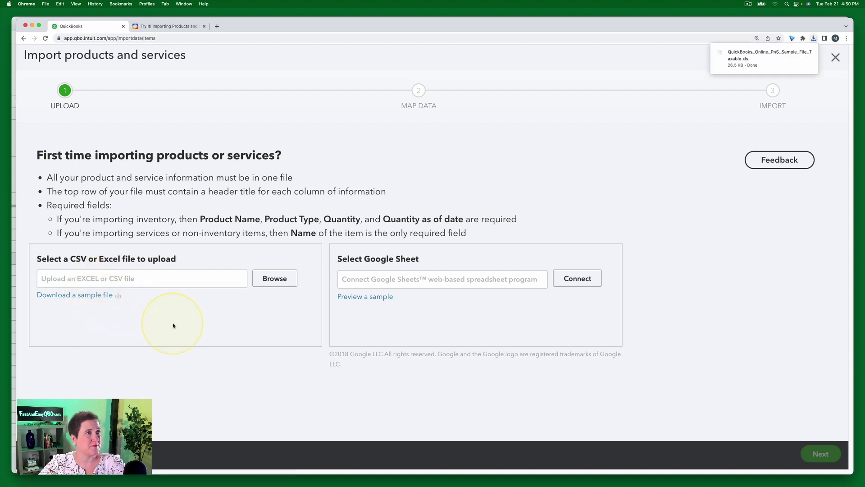
{"action": "left_click", "coordinate": [174, 28]}
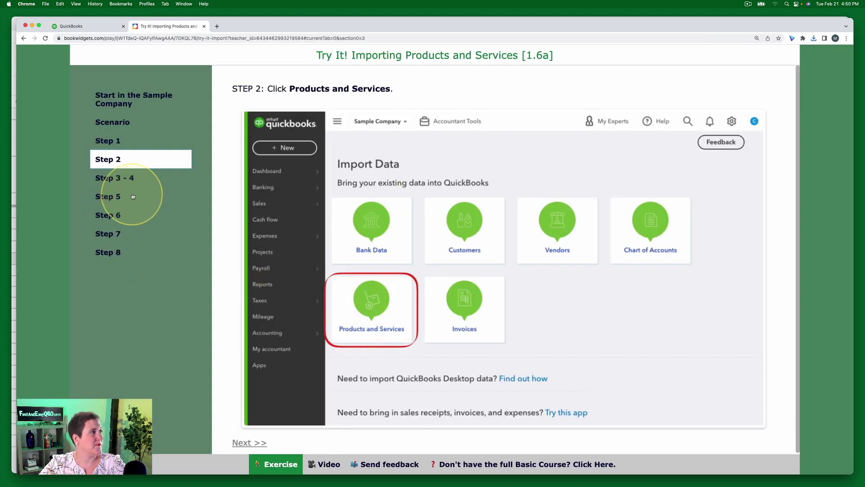
{"action": "left_click", "coordinate": [115, 178]}
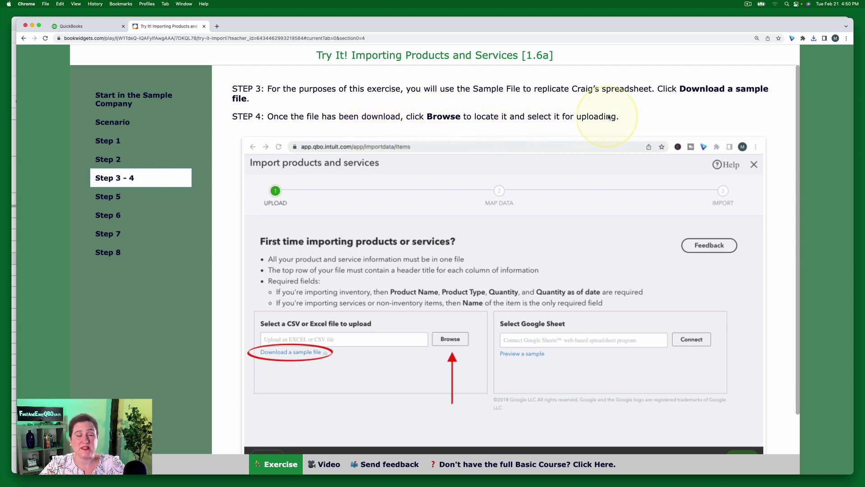
- Choose PandS_Spreadsheet.xls from the Downloads folder as the file to upload in QuickBooks
{"action": "left_click", "coordinate": [79, 28]}
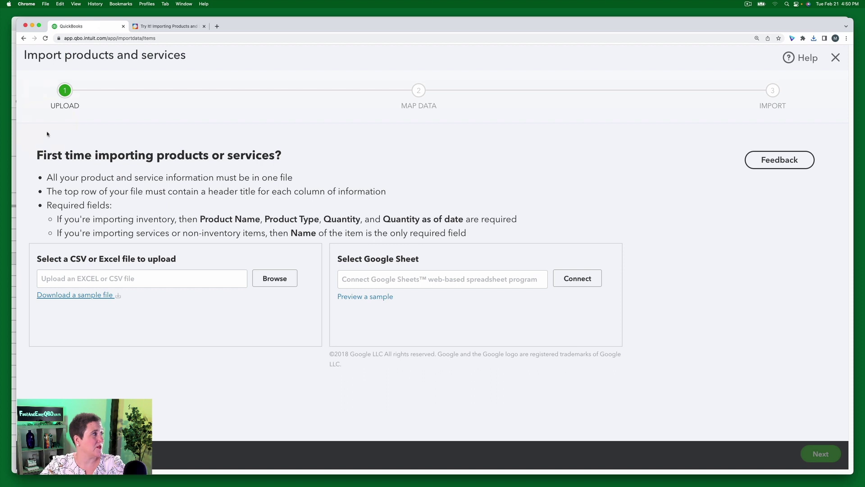
{"action": "left_click", "coordinate": [272, 279]}
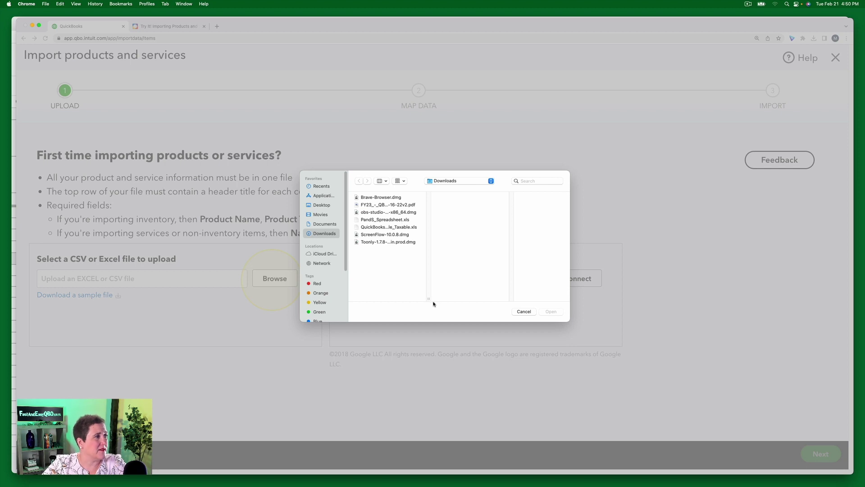
{"action": "left_click_drag", "start_coordinate": [429, 298], "coordinate": [485, 296]}
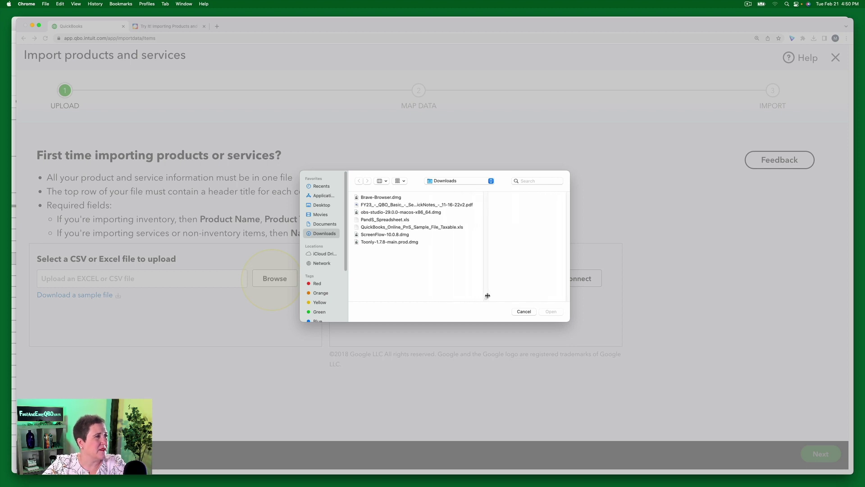
{"action": "left_click", "coordinate": [368, 219]}
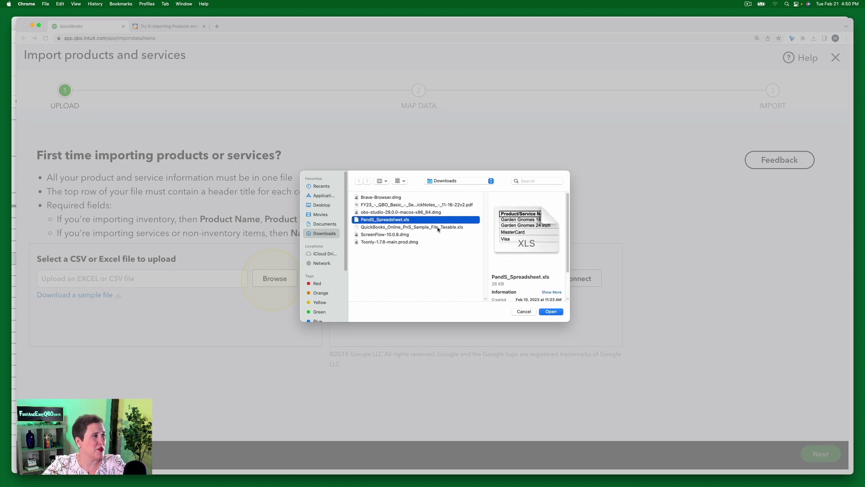
{"action": "left_click", "coordinate": [551, 311]}
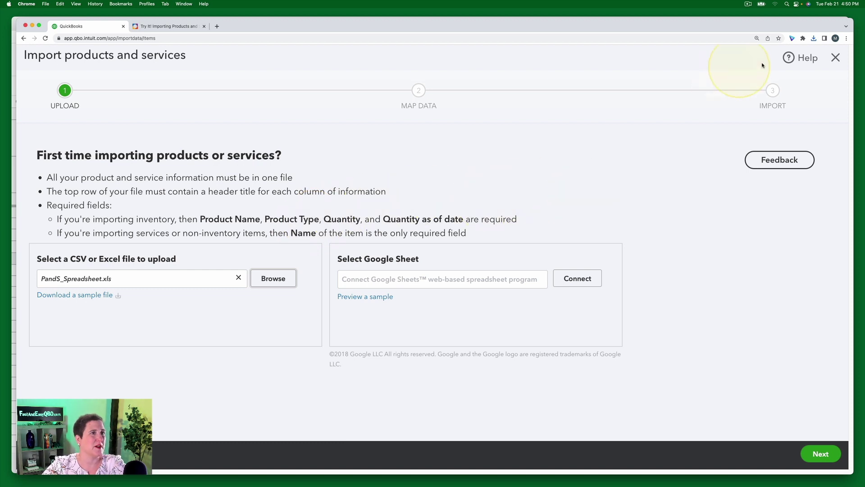
- Read Step 5 of the exercise and select QuickBooks_Online_PnS_Sample_File_Taxable.xls from Downloads as the upload file in QuickBooks
{"action": "left_click", "coordinate": [169, 27]}
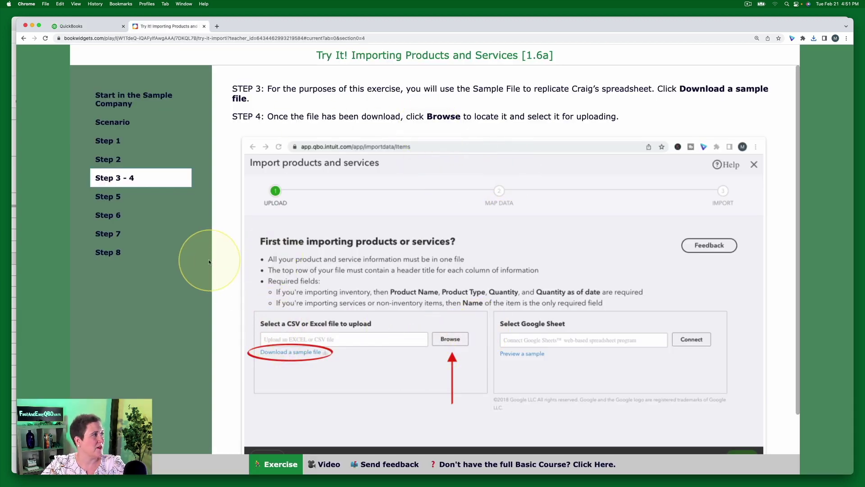
{"action": "left_click", "coordinate": [108, 195]}
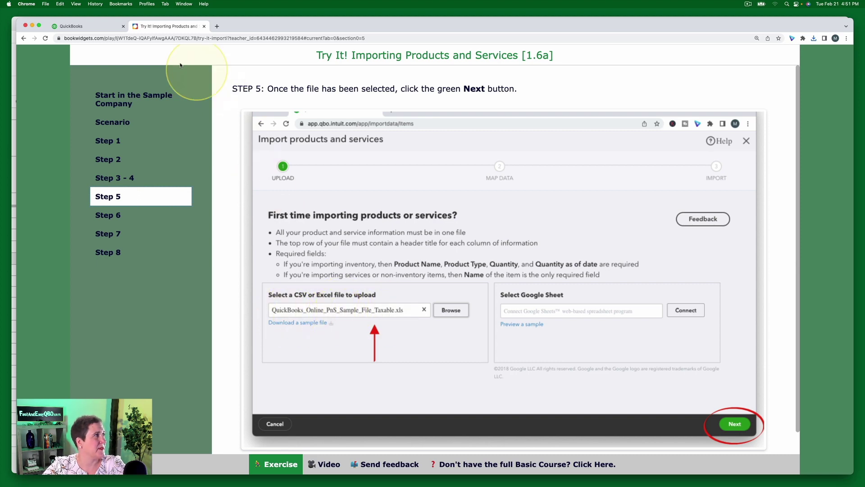
{"action": "left_click", "coordinate": [83, 29]}
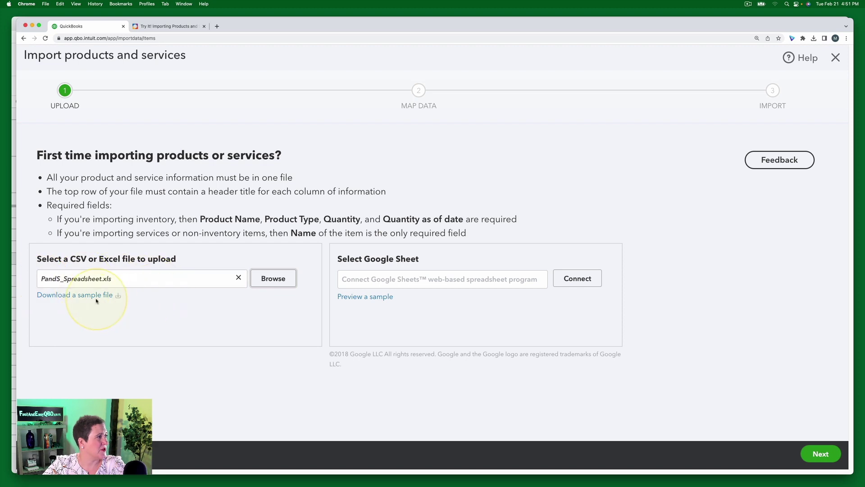
{"action": "left_click", "coordinate": [274, 279]}
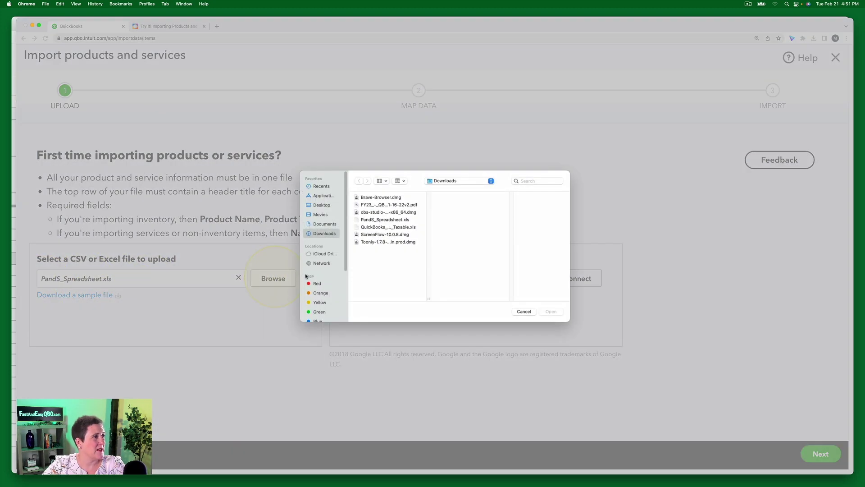
{"action": "left_click_drag", "start_coordinate": [429, 298], "coordinate": [520, 297]}
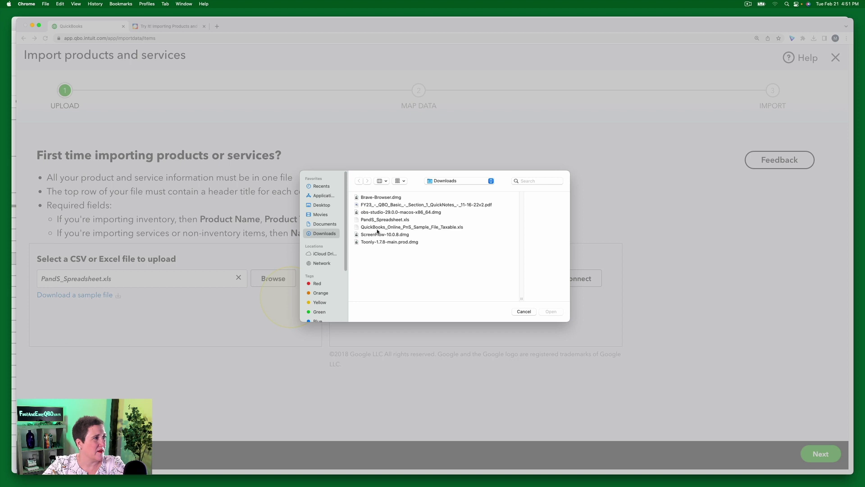
{"action": "left_click", "coordinate": [375, 228]}
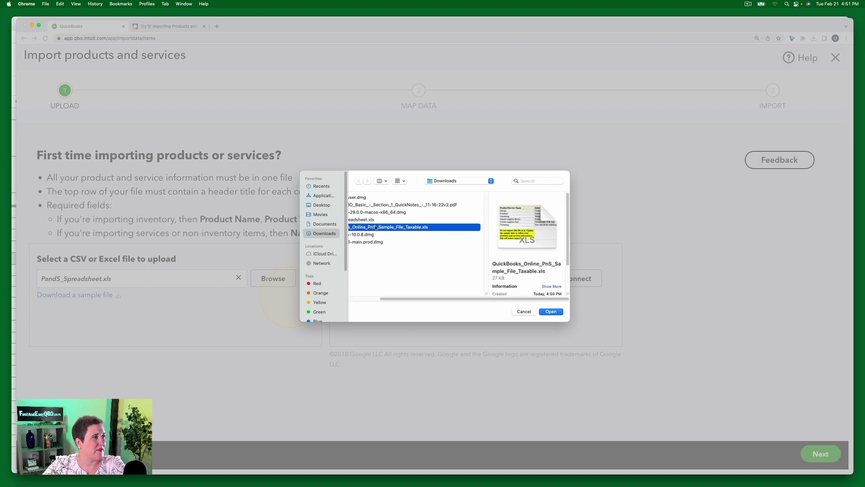
{"action": "left_click_drag", "start_coordinate": [470, 300], "coordinate": [383, 247]}
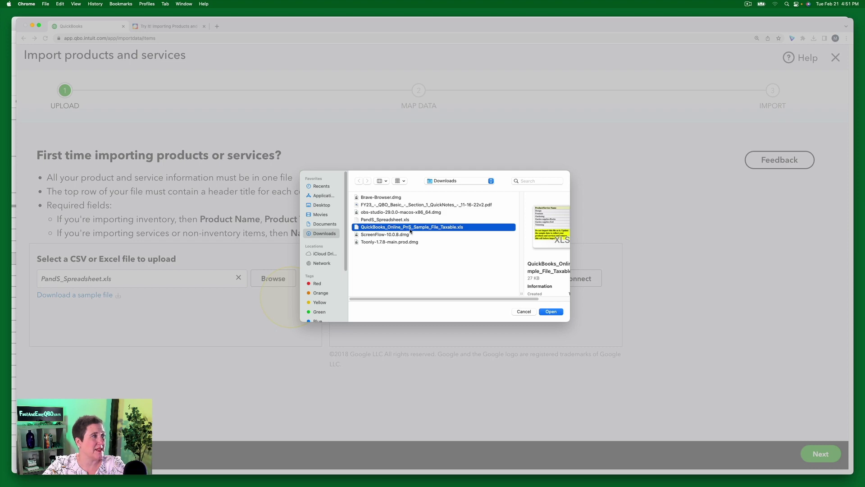
{"action": "left_click", "coordinate": [554, 312]}
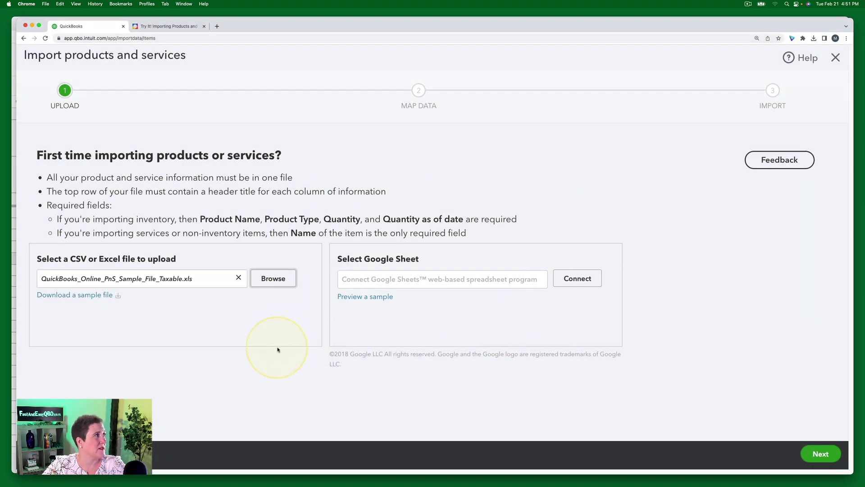
- Recheck Step 5 of the exercise and advance the QuickBooks import to the Map Data stage
{"action": "left_click", "coordinate": [169, 26]}
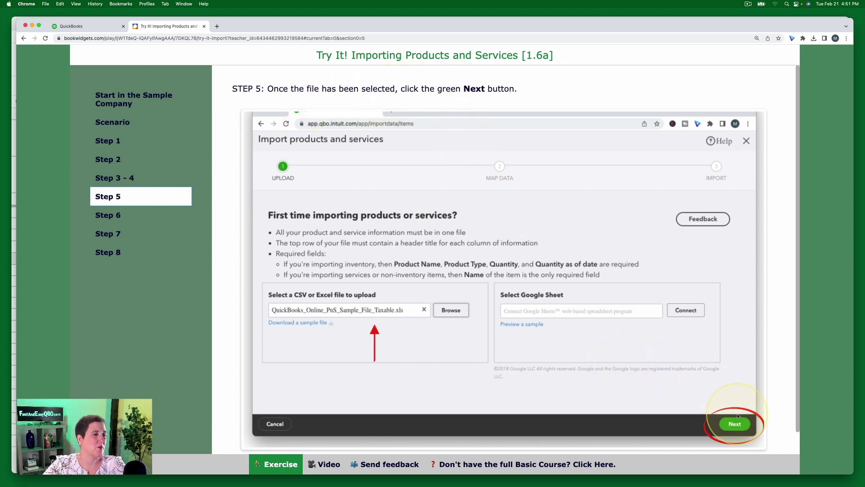
{"action": "left_click", "coordinate": [77, 27]}
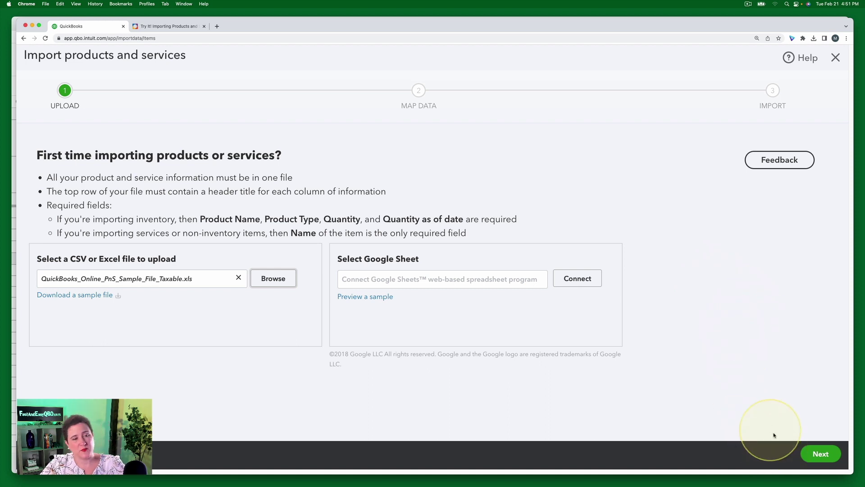
{"action": "left_click", "coordinate": [819, 454]}
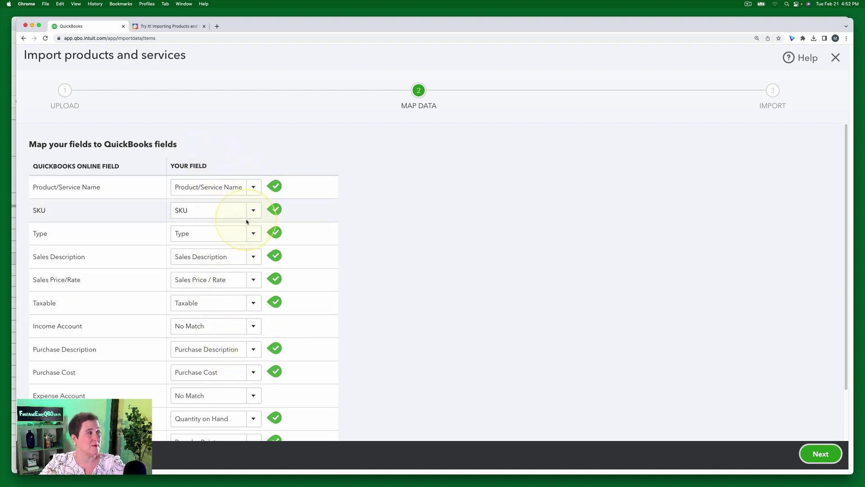
- Review the mapping of spreadsheet columns to QuickBooks fields, compare it with Step 6 of the exercise, and return to QuickBooks
{"action": "scroll", "coordinate": [383, 242], "scroll_direction": "down", "scroll_amount": 1}
{"action": "scroll", "coordinate": [383, 242], "scroll_direction": "down", "scroll_amount": 1}
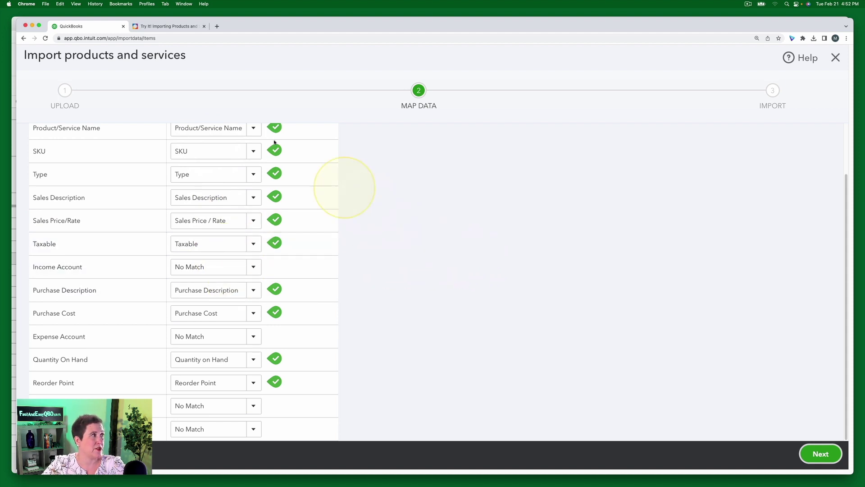
{"action": "left_click", "coordinate": [182, 27]}
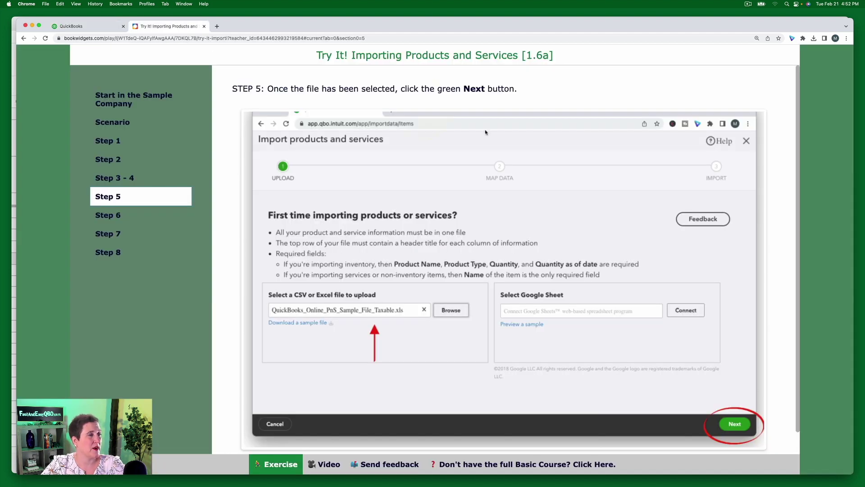
{"action": "left_click", "coordinate": [119, 217]}
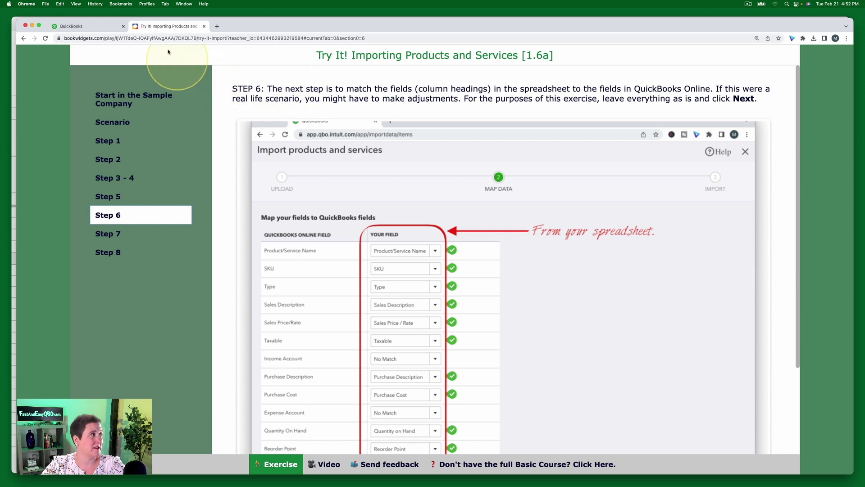
{"action": "left_click", "coordinate": [82, 27]}
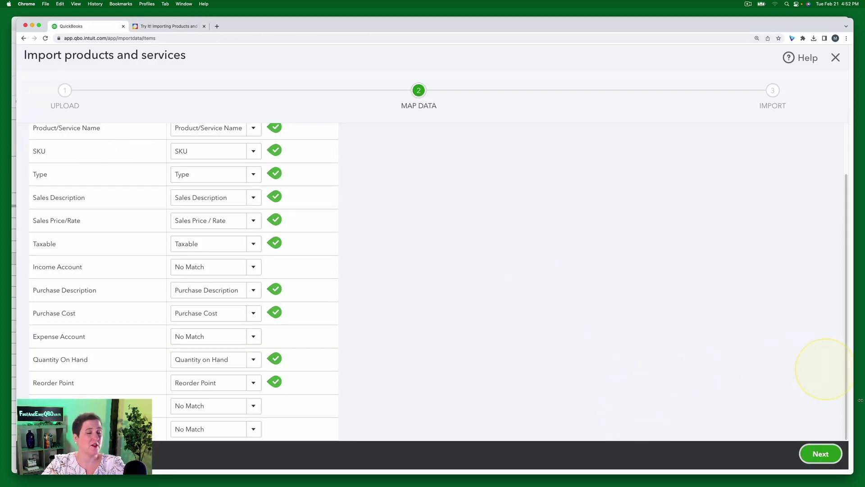
- Accept the field mapping and, after reading Step 7 of the exercise, import the listed products and services in QuickBooks with their data as is
{"action": "left_click", "coordinate": [820, 453]}
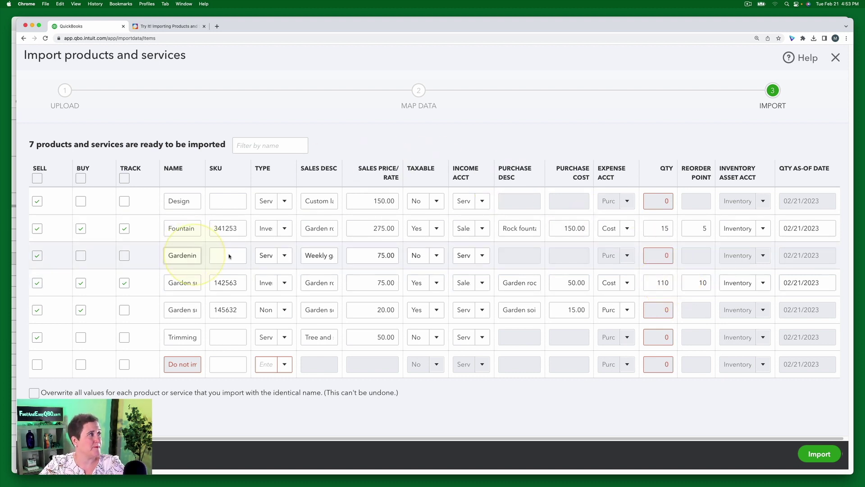
{"action": "left_click", "coordinate": [180, 30]}
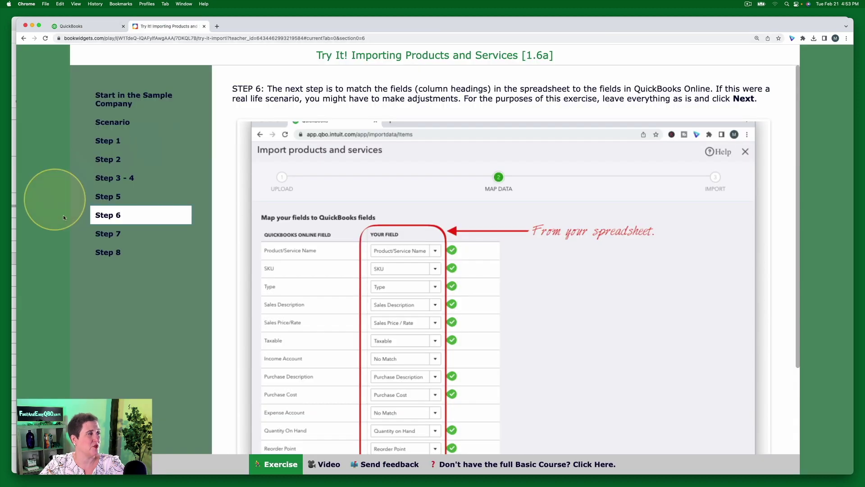
{"action": "left_click", "coordinate": [107, 234]}
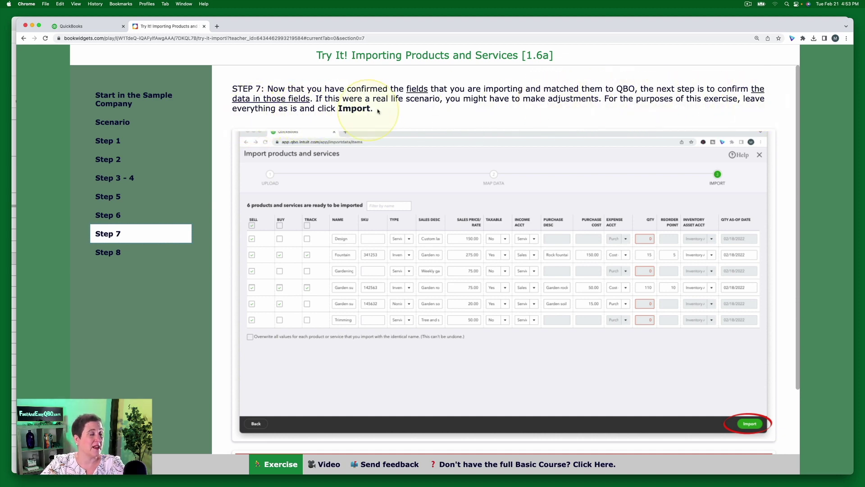
{"action": "key", "text": "ctrl+shift+Tab"}
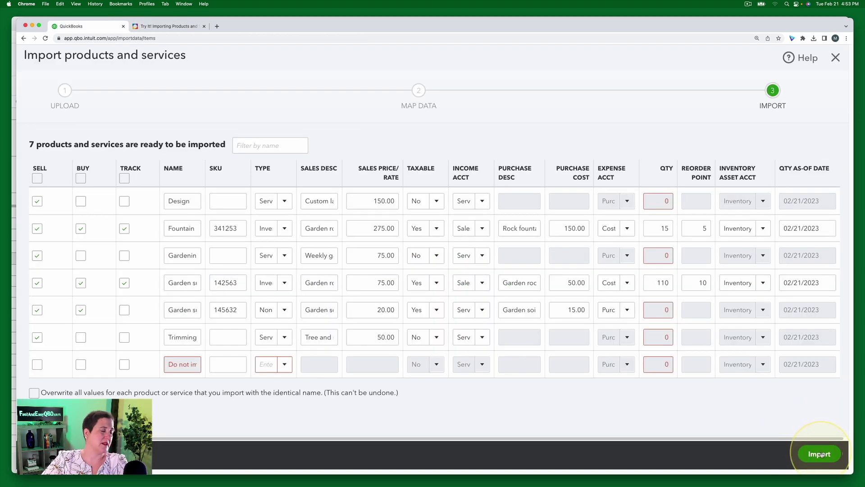
{"action": "left_click", "coordinate": [819, 453]}
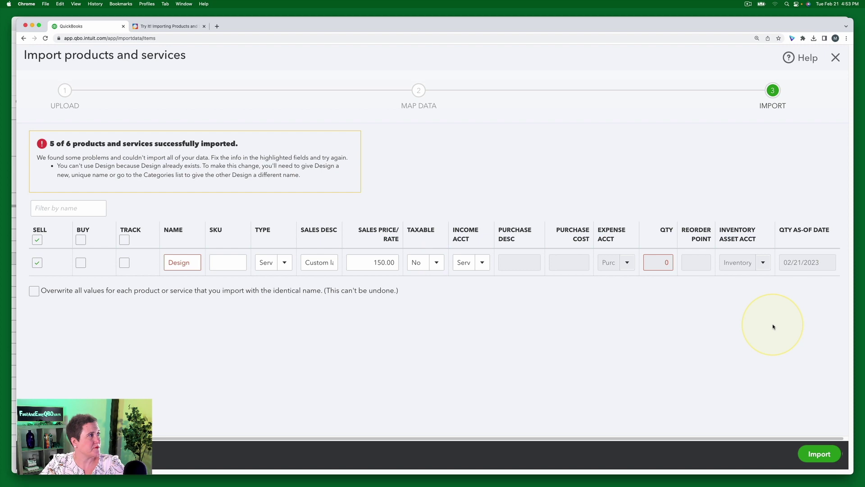
- Read Step 8 of the exercise and compare its instructions with the import message, the Design row and the overwrite option in QuickBooks
{"action": "left_click", "coordinate": [180, 27]}
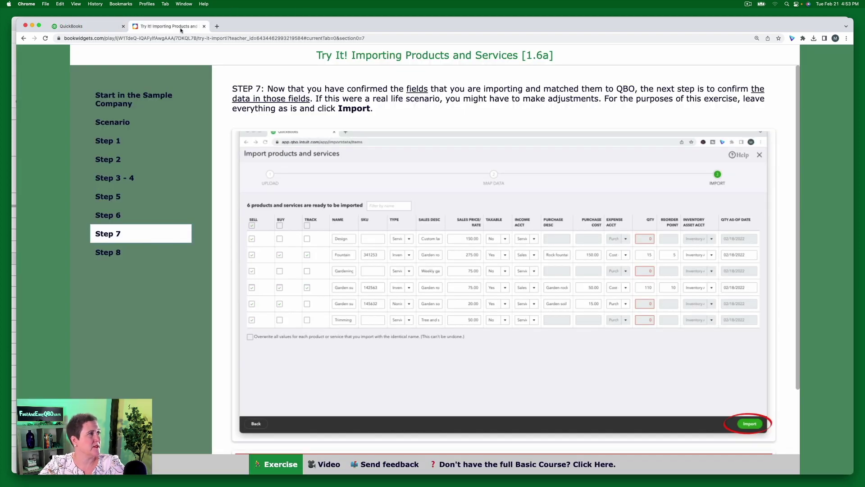
{"action": "left_click", "coordinate": [109, 251]}
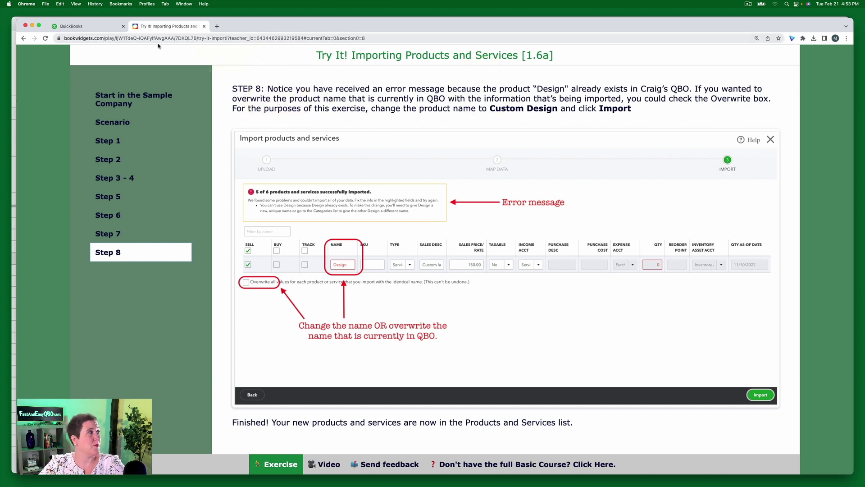
{"action": "left_click", "coordinate": [78, 25]}
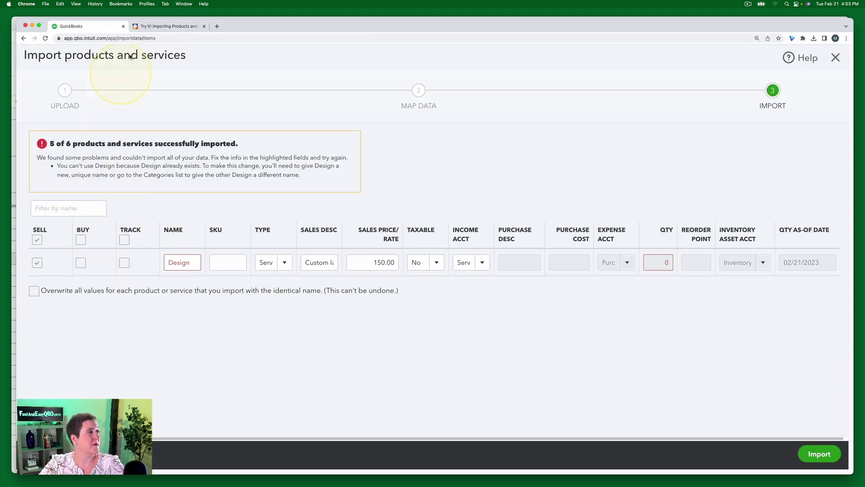
{"action": "left_click", "coordinate": [167, 26]}
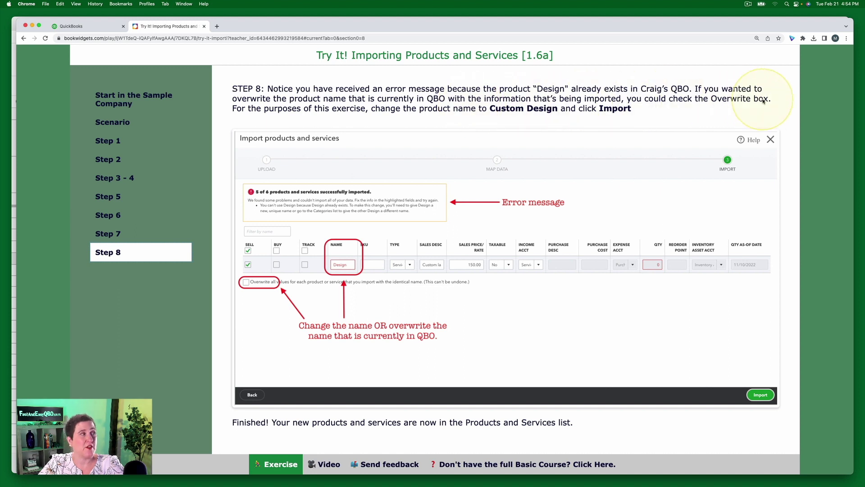
{"action": "left_click", "coordinate": [102, 26]}
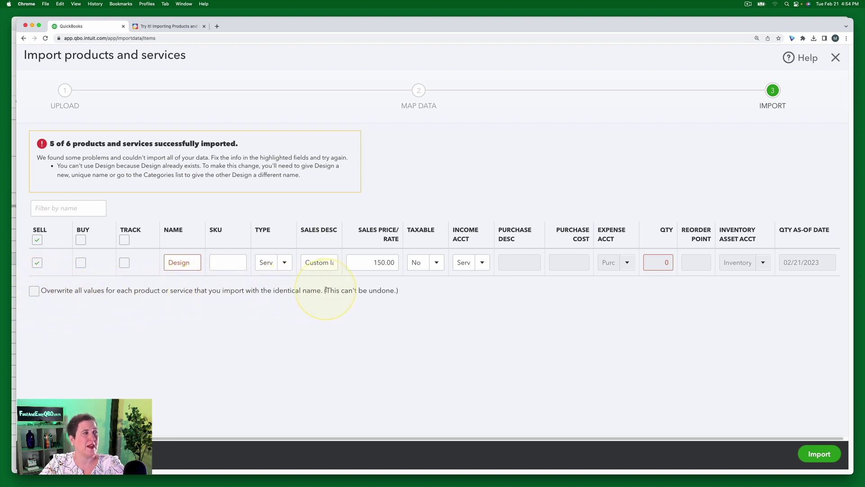
{"action": "left_click", "coordinate": [164, 27]}
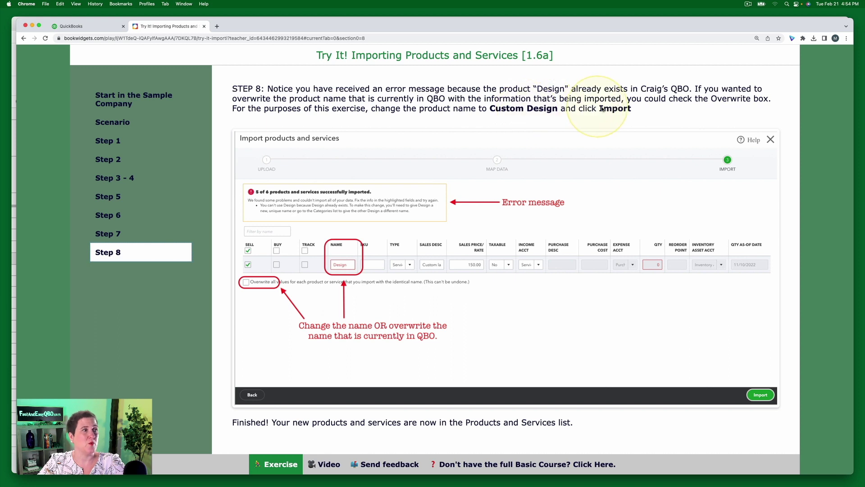
- Return to QuickBooks, rename the remaining Design product to Custom Design, and import it
{"action": "left_click", "coordinate": [101, 28]}
{"action": "left_click", "coordinate": [176, 266]}
{"action": "key", "text": "Left"}
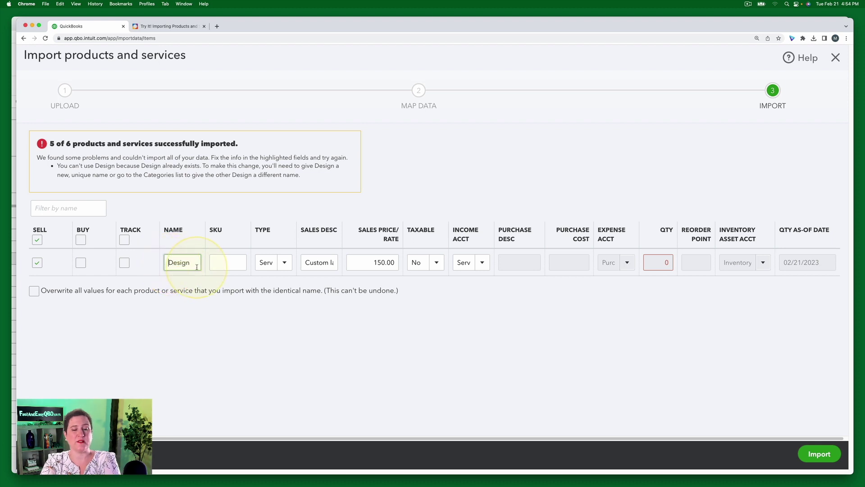
{"action": "type", "text": "Custom D"}
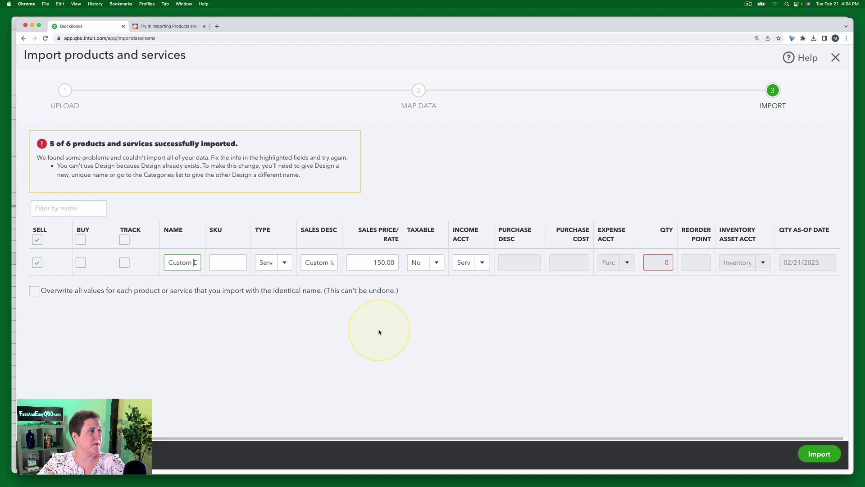
{"action": "left_click", "coordinate": [818, 453]}
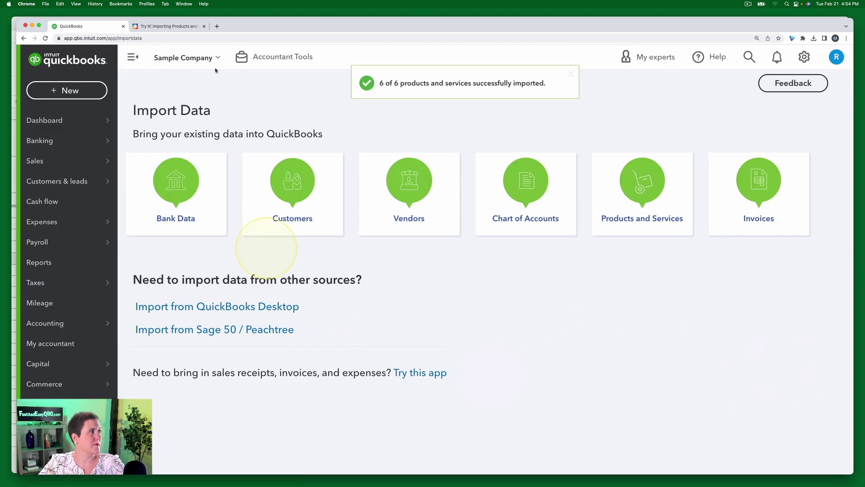
- Recheck the end of Step 8 in the exercise and review the Products and Services list in QuickBooks for the imported items
{"action": "left_click", "coordinate": [174, 27]}
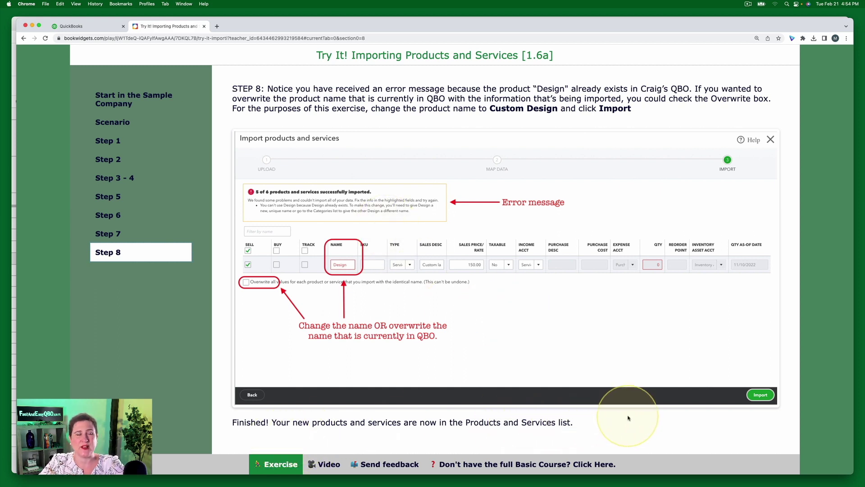
{"action": "left_click", "coordinate": [90, 27]}
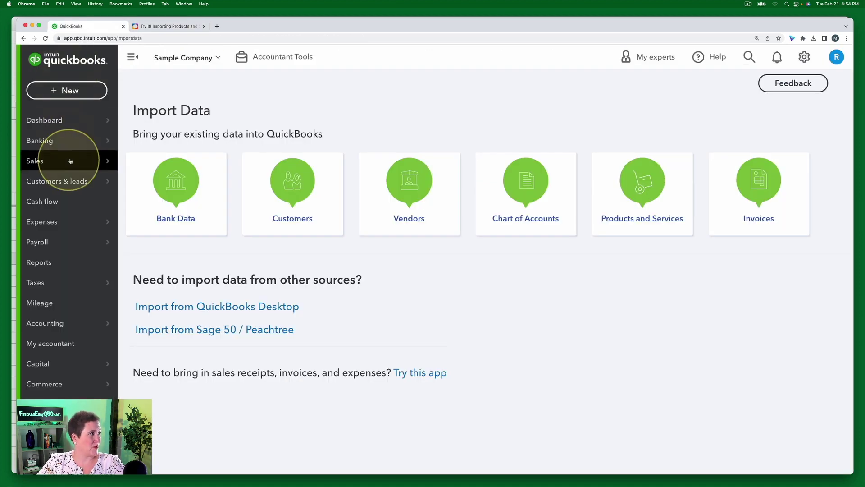
{"action": "mouse_move", "coordinate": [71, 160]}
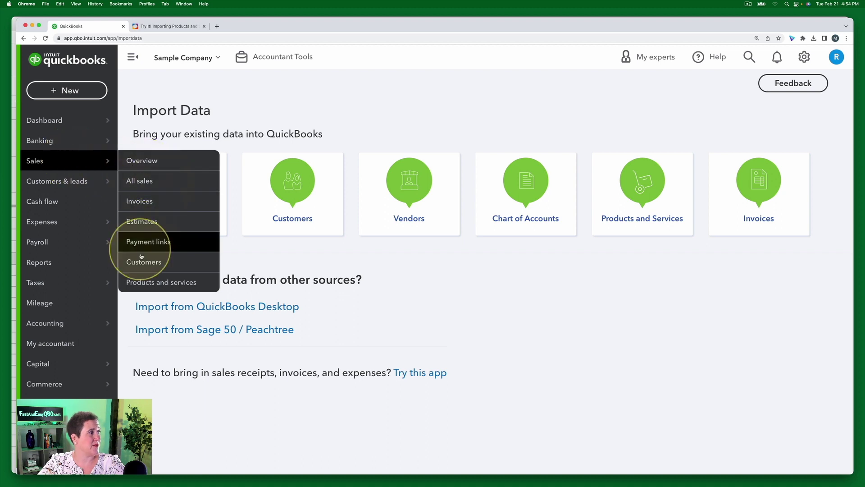
{"action": "left_click", "coordinate": [160, 281]}
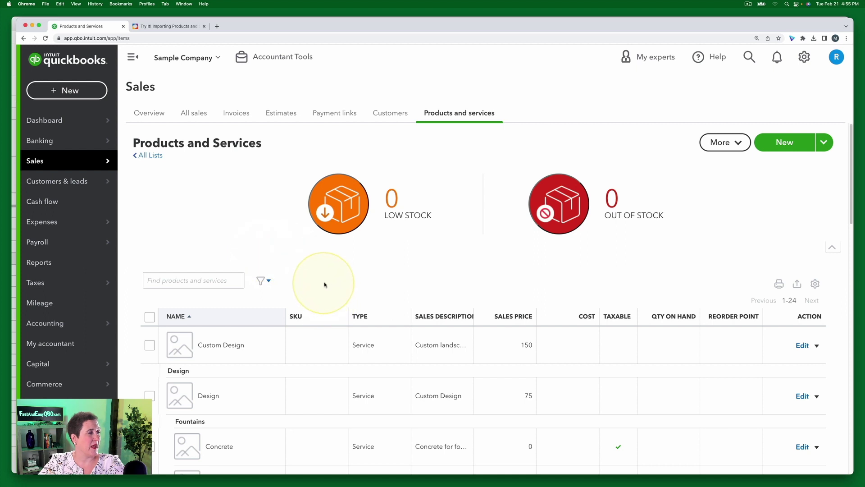
{"action": "scroll", "coordinate": [320, 280], "scroll_direction": "down", "scroll_amount": 1}
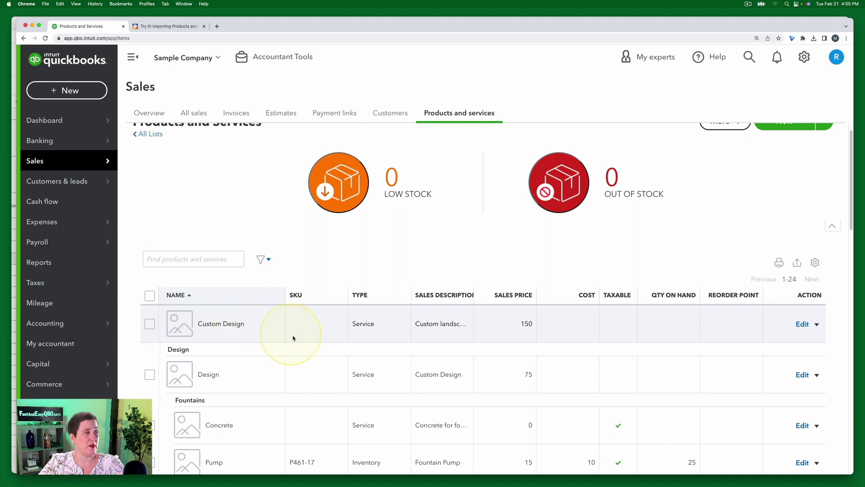
{"action": "scroll", "coordinate": [293, 336], "scroll_direction": "down", "scroll_amount": 10}
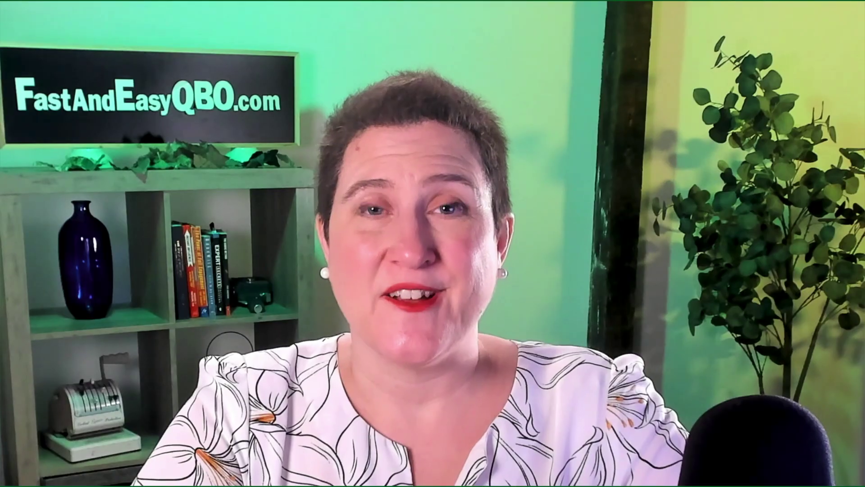